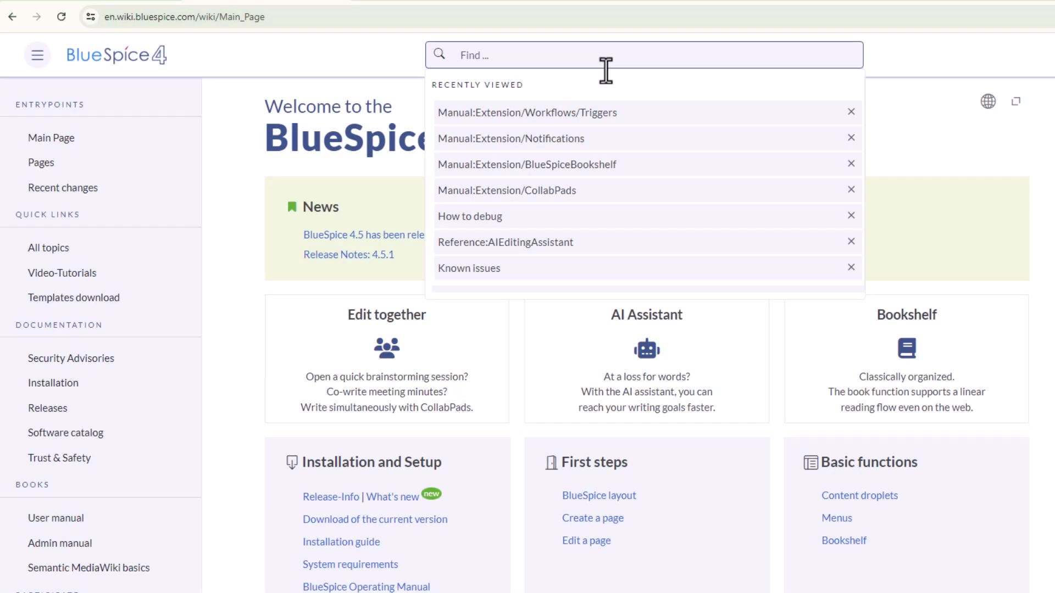
- Search the helpdesk wiki for "notifications" and view the Notifications extension manual page
type("not")
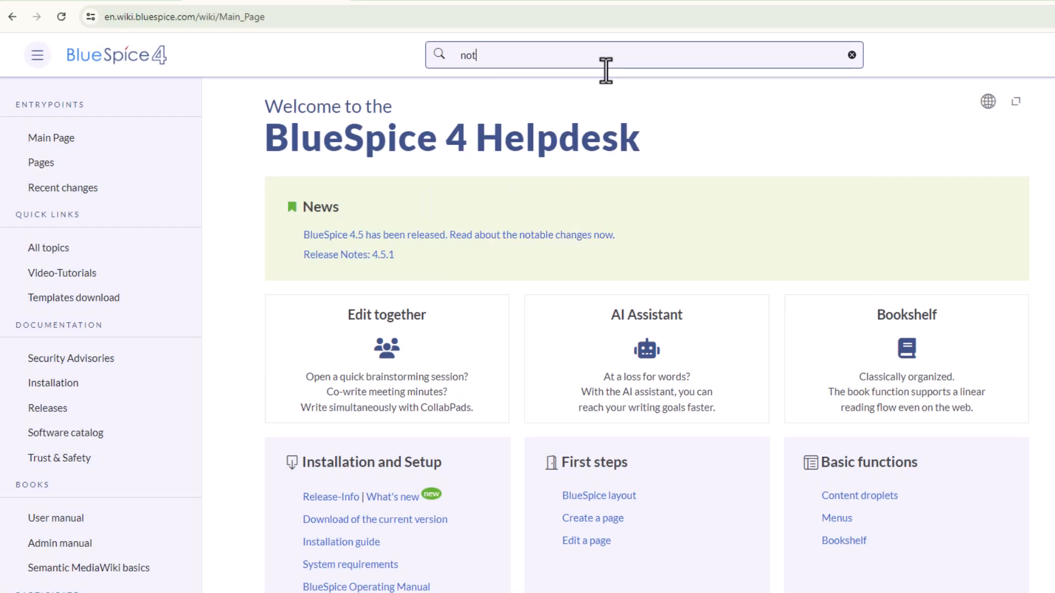
type("ifications")
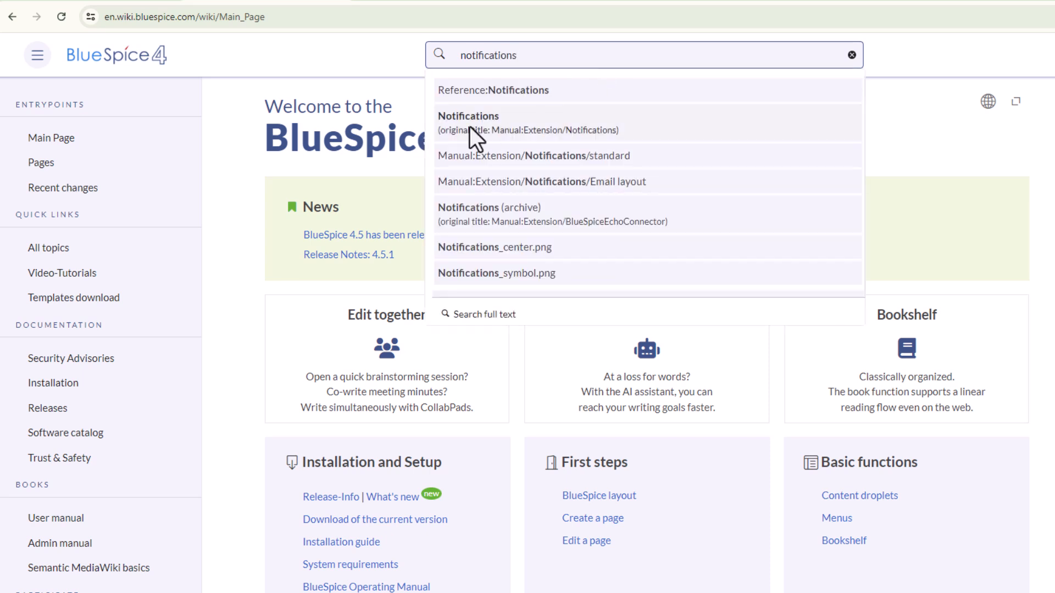
left_click(464, 122)
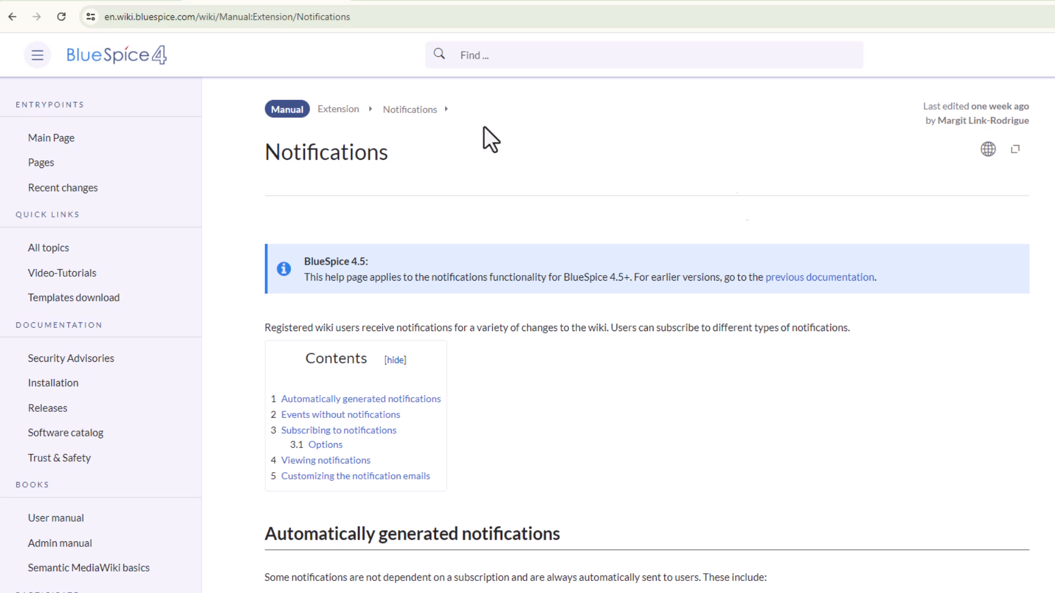
scroll(928, 358, "down", 5)
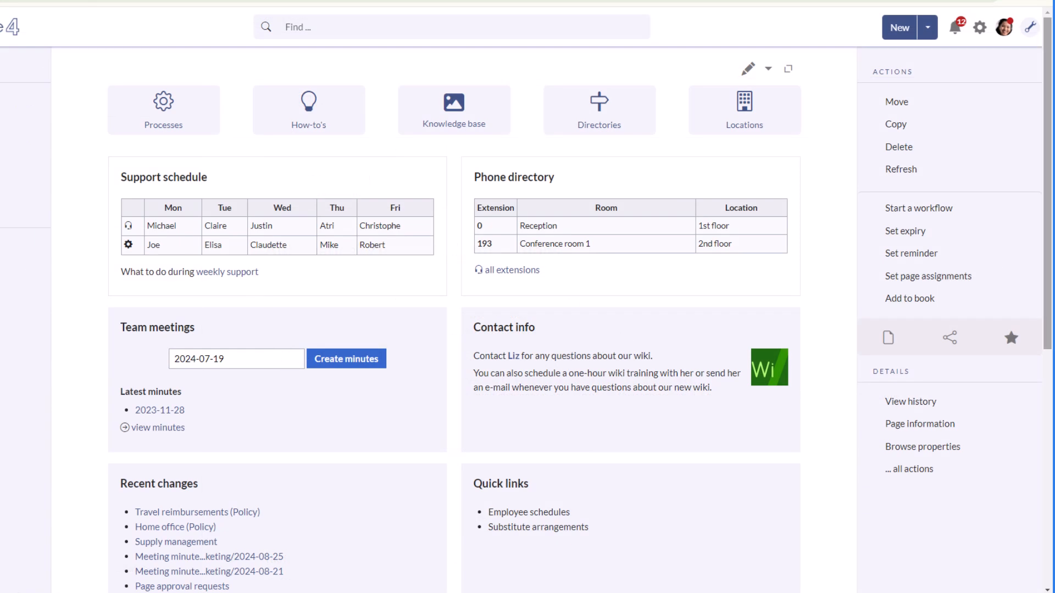
- Switch to the training wiki, open the personal preferences and check the email options in the user profile
left_click(1004, 27)
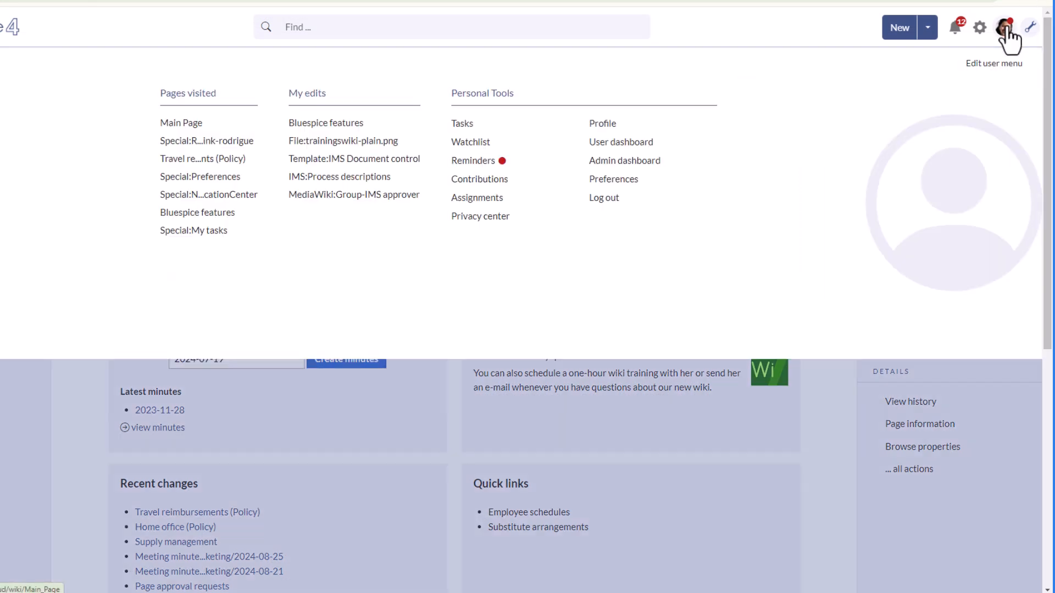
left_click(621, 181)
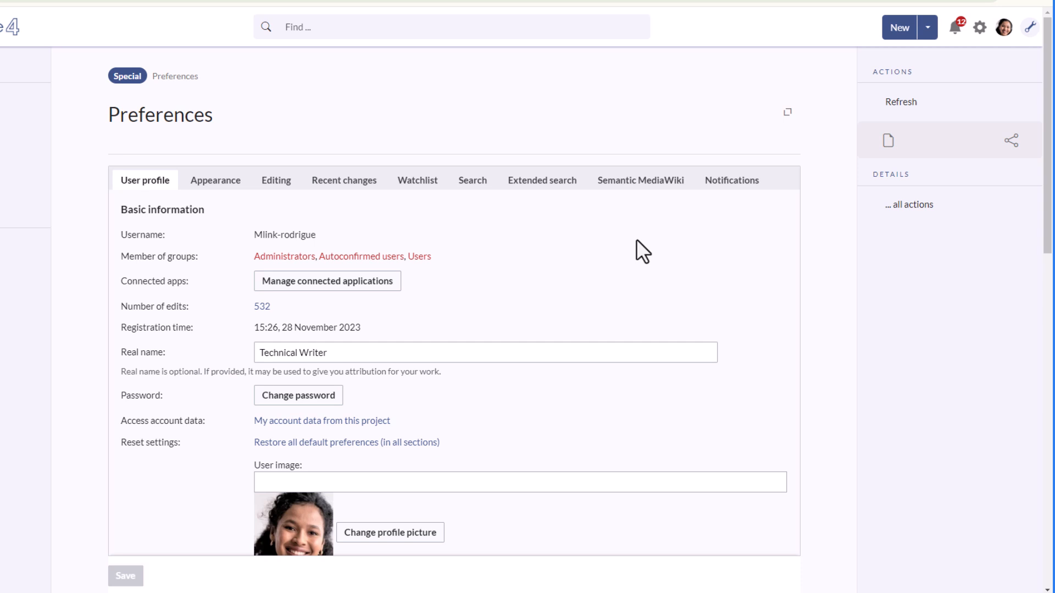
scroll(555, 253, "down", 15)
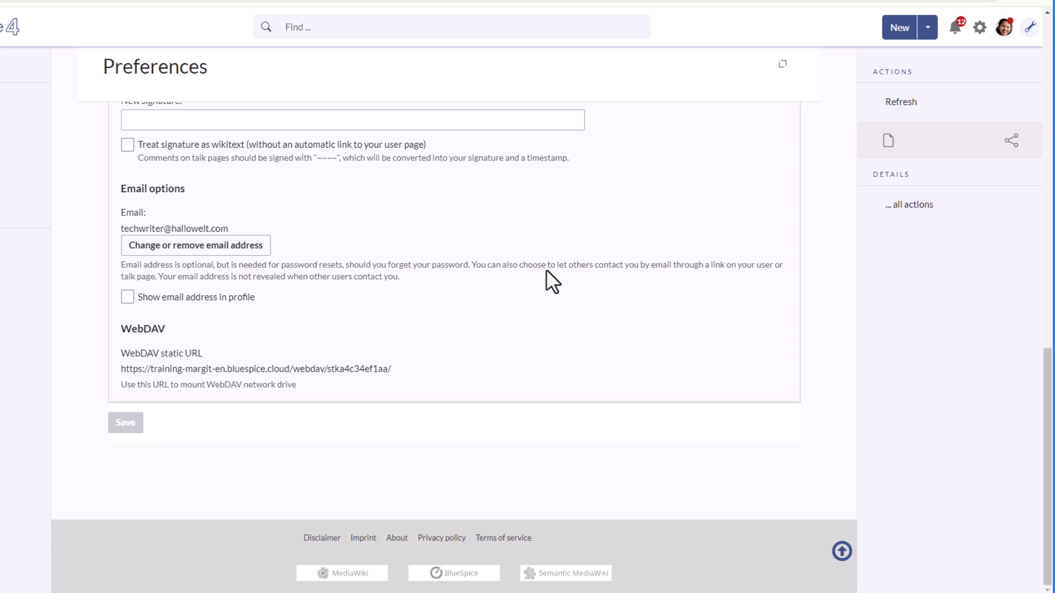
scroll(550, 277, "up", 15)
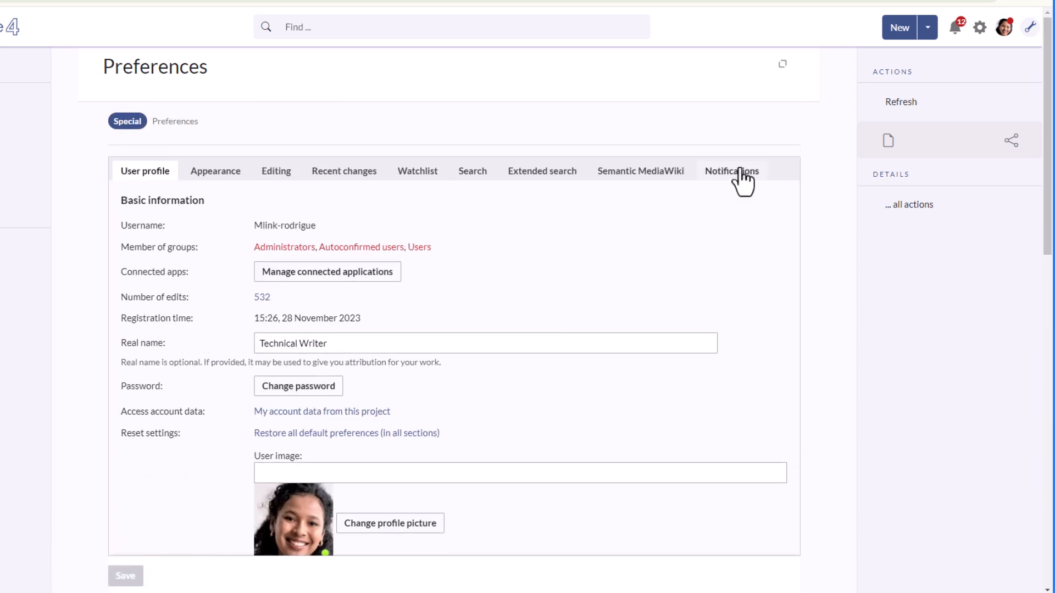
- In the notification preferences, delete the existing Watchlist and (Main) namespace subscriptions
left_click(741, 172)
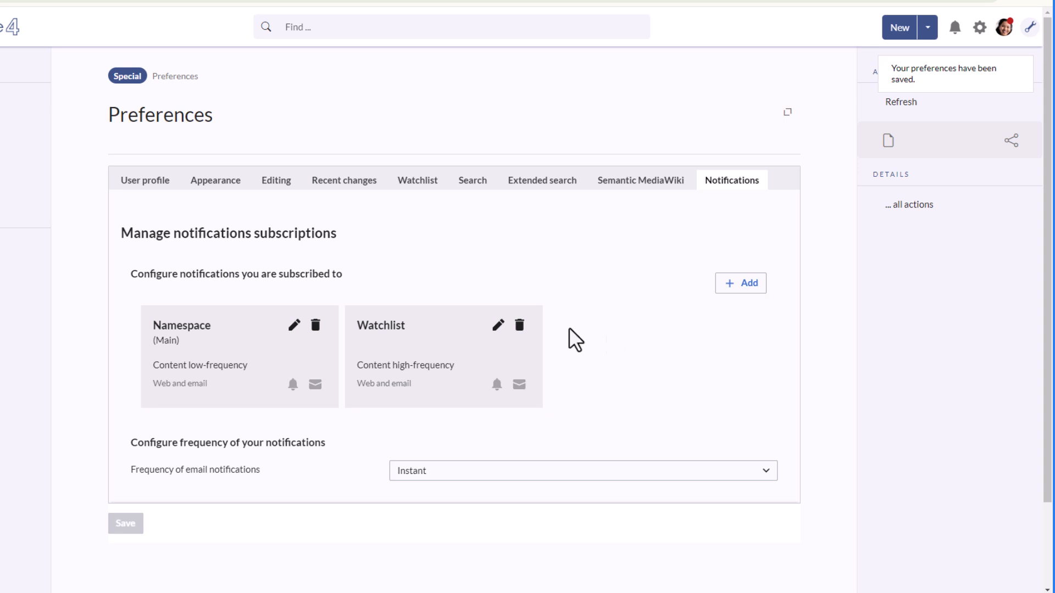
left_click(519, 326)
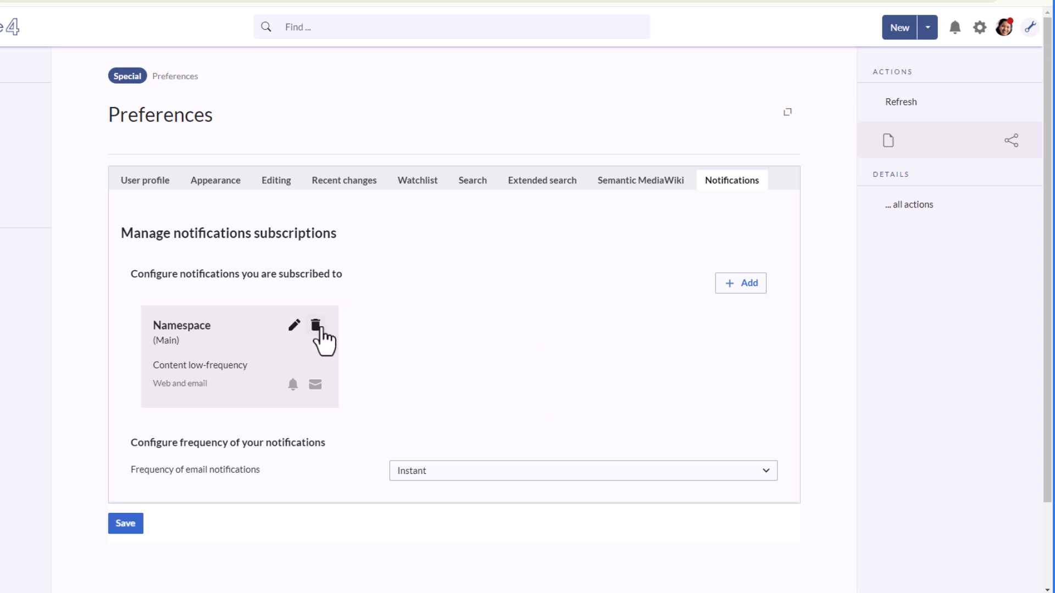
left_click(315, 326)
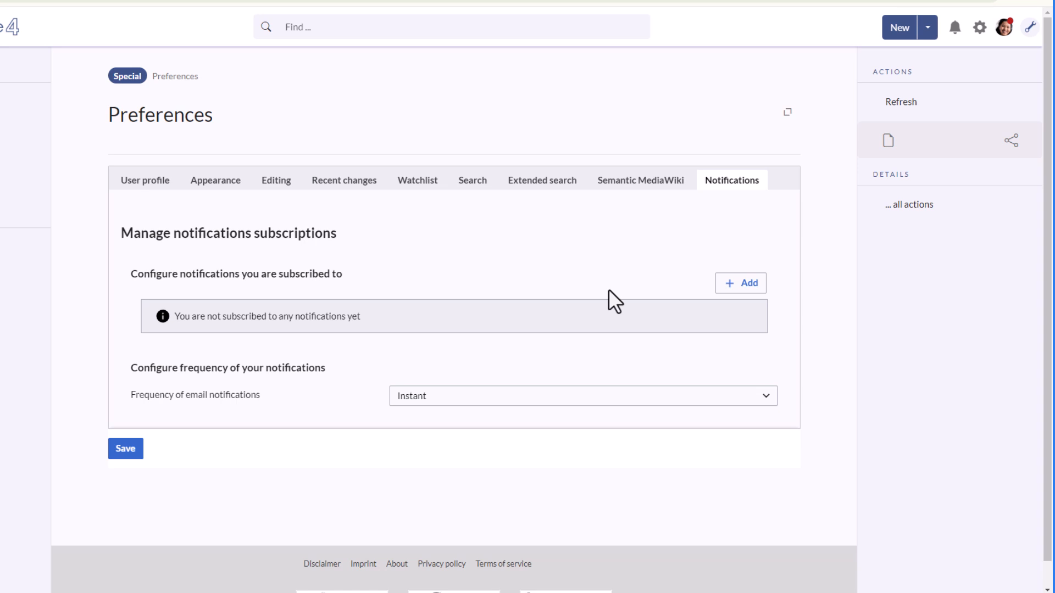
- Add a subscription for the IMS namespace with Content low-frequency notifications, also delivered by email
scroll(608, 290, "down", 1)
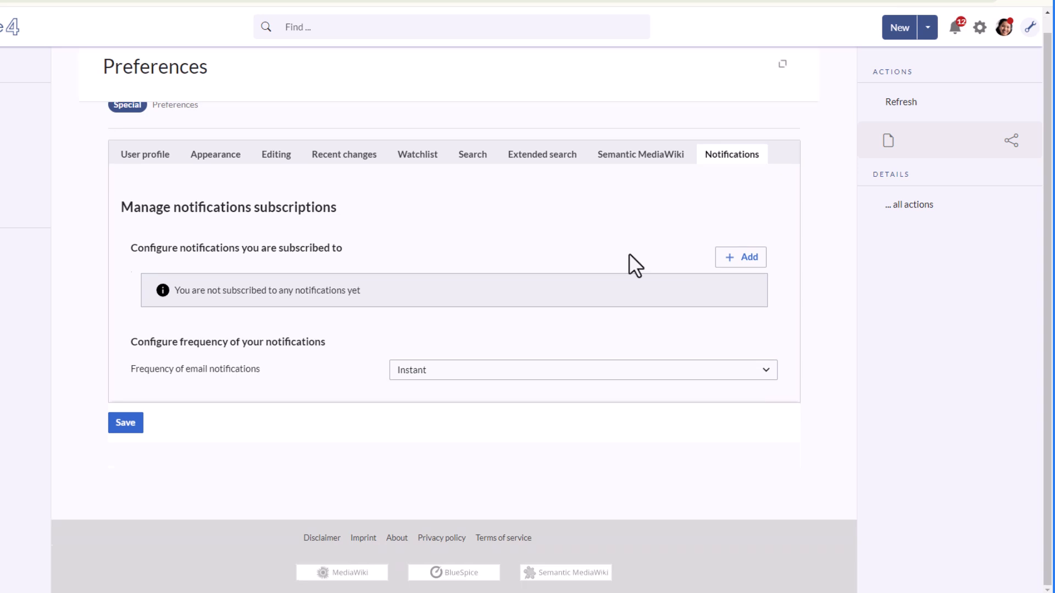
left_click(749, 258)
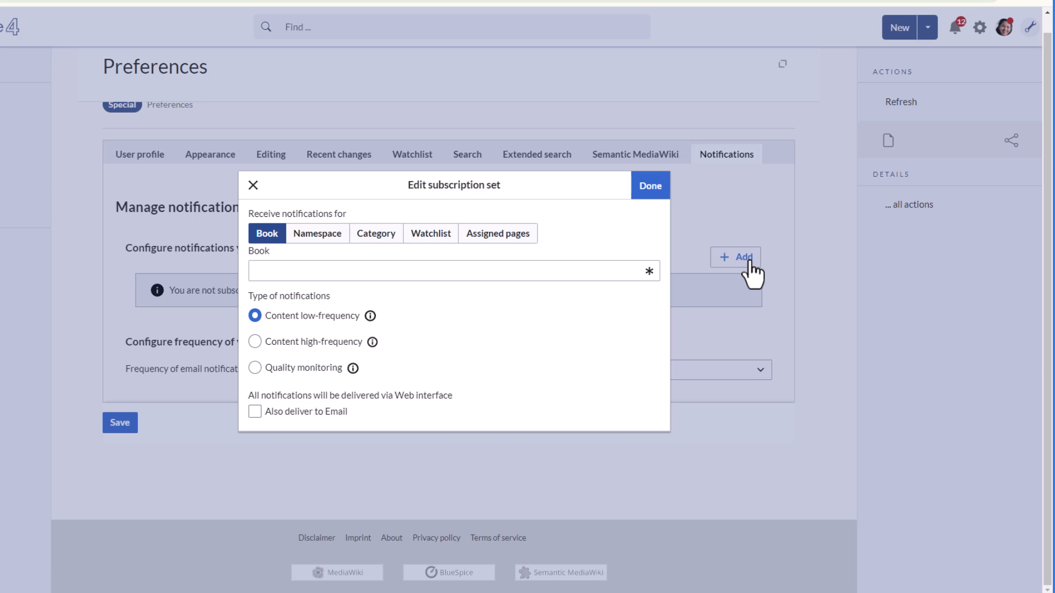
left_click(319, 233)
left_click(311, 275)
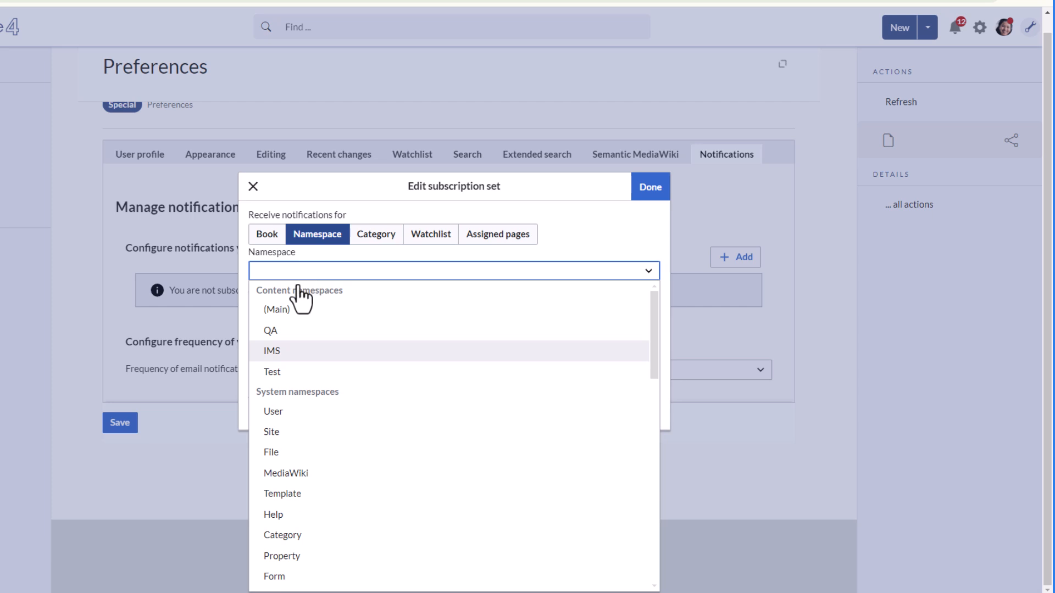
left_click(299, 352)
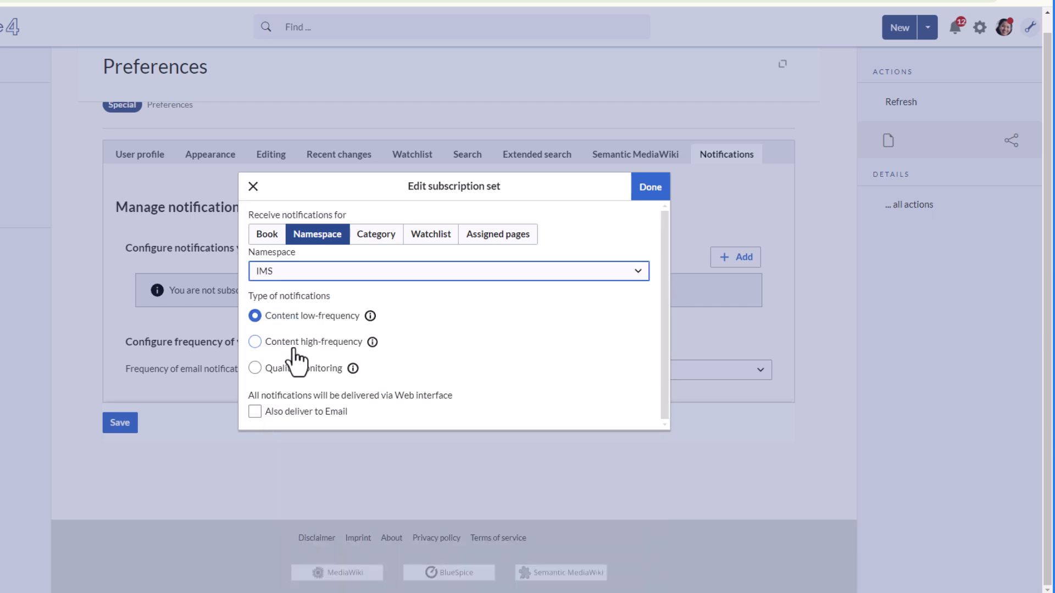
left_click(370, 316)
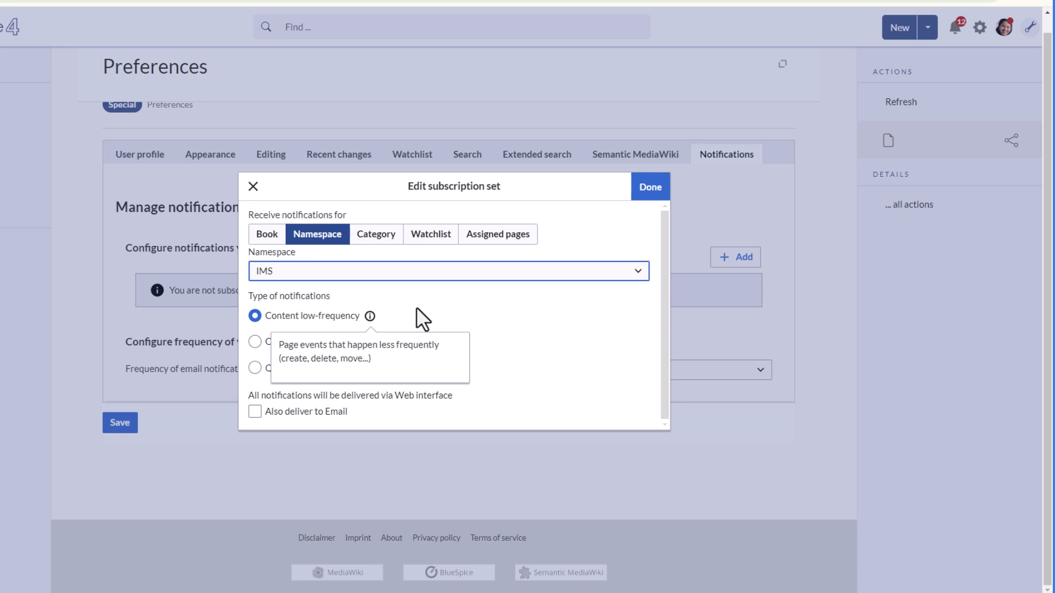
left_click(255, 412)
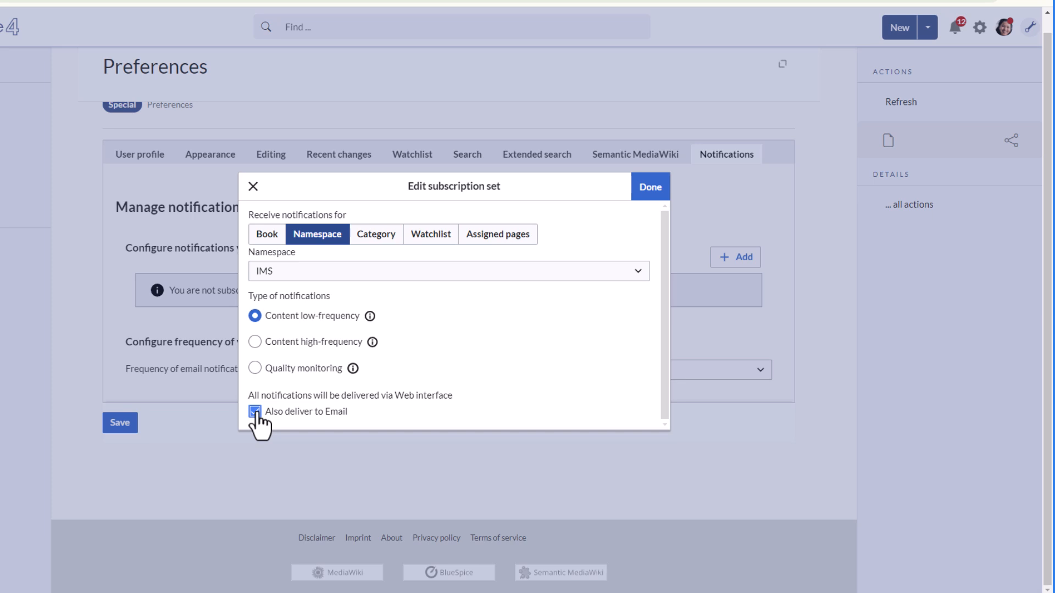
left_click(650, 188)
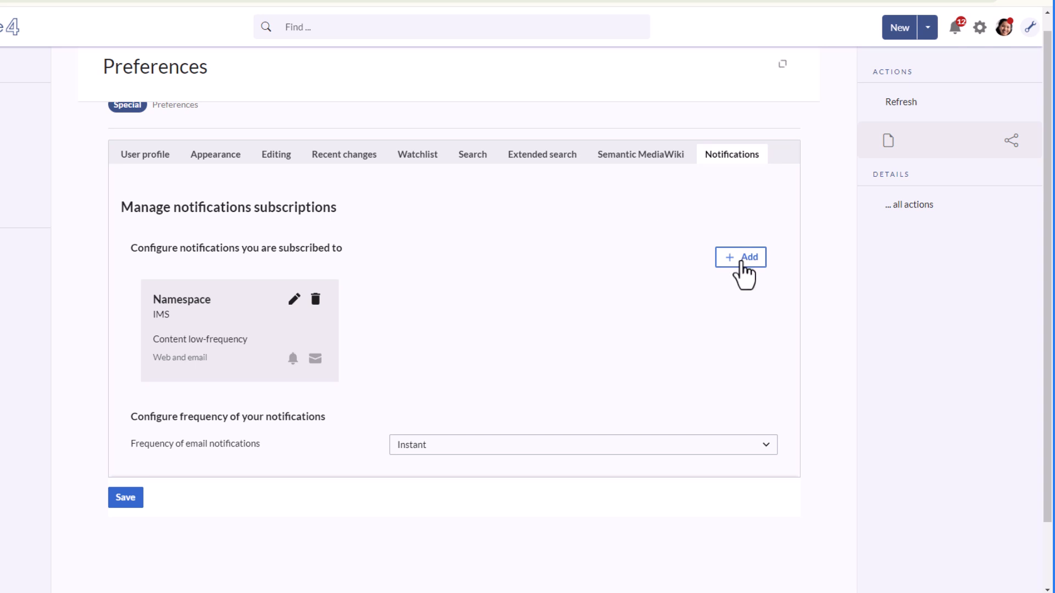
- Add a subscription for assigned pages with Quality monitoring notifications, also delivered by email
left_click(744, 258)
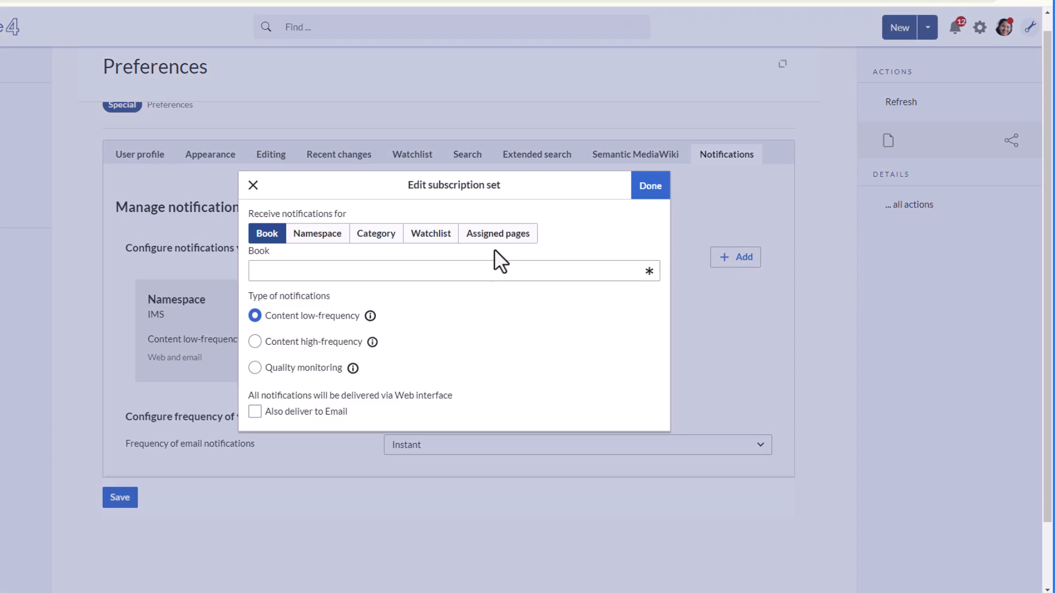
left_click(503, 235)
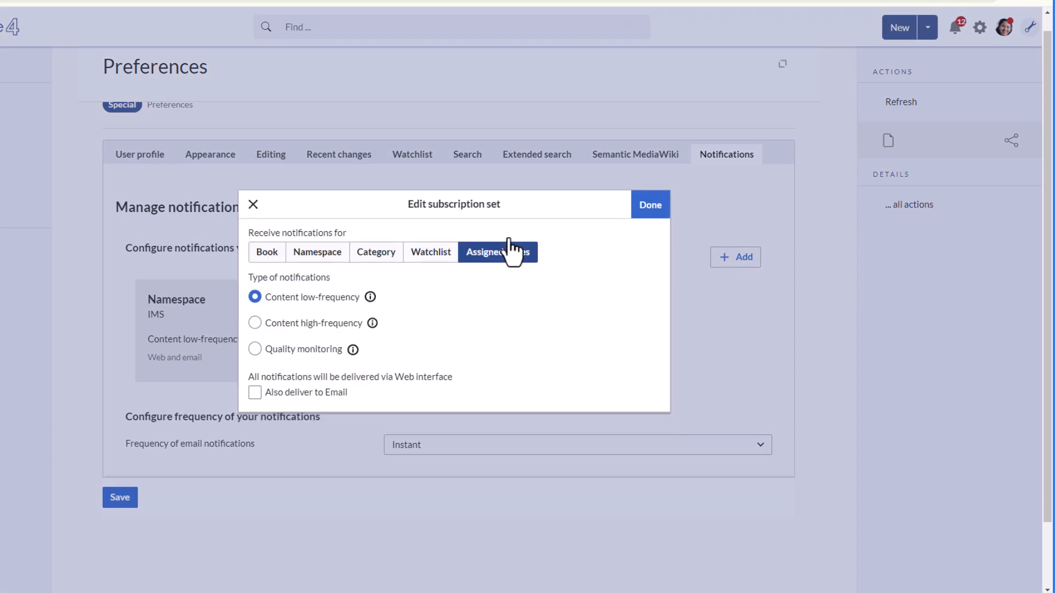
left_click(254, 349)
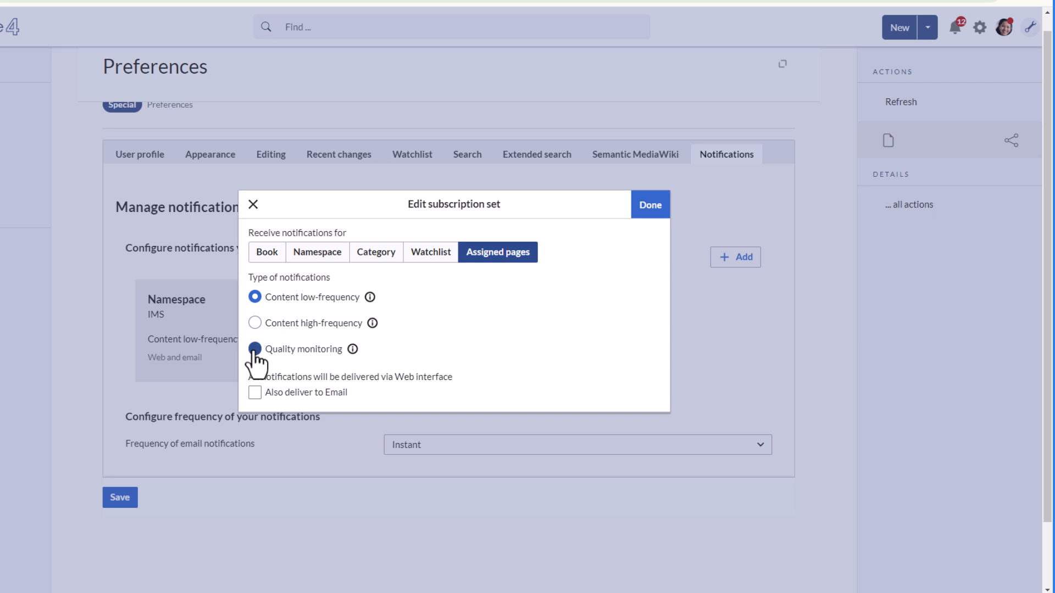
left_click(352, 349)
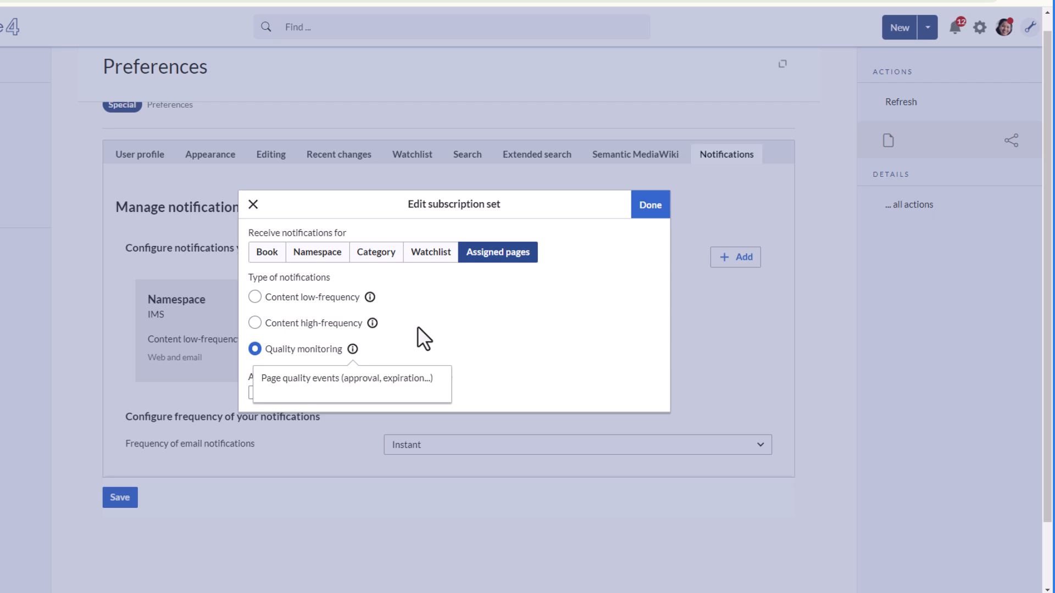
left_click(259, 398)
left_click(255, 392)
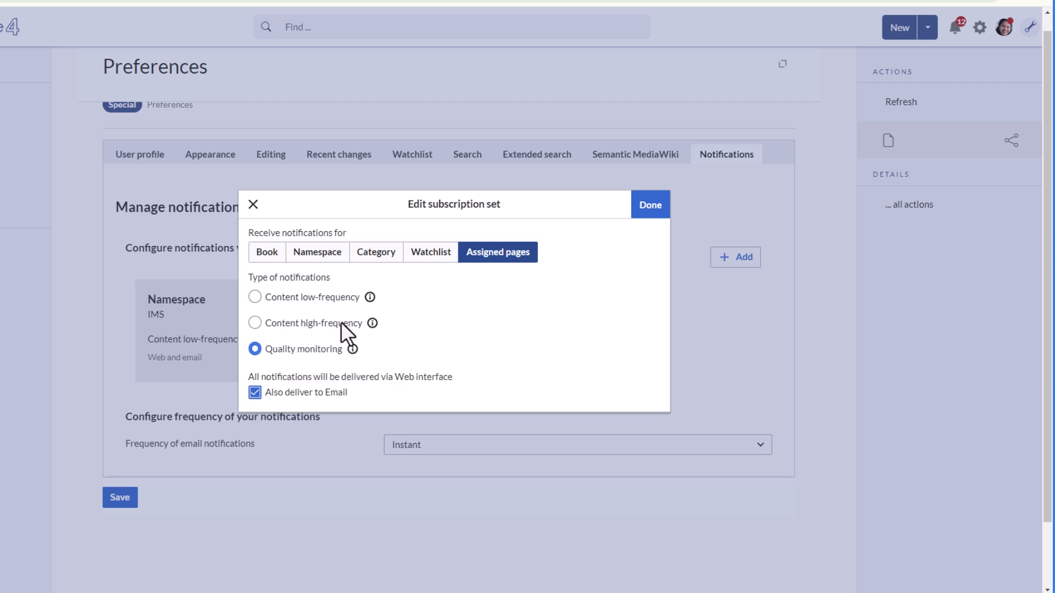
left_click(653, 208)
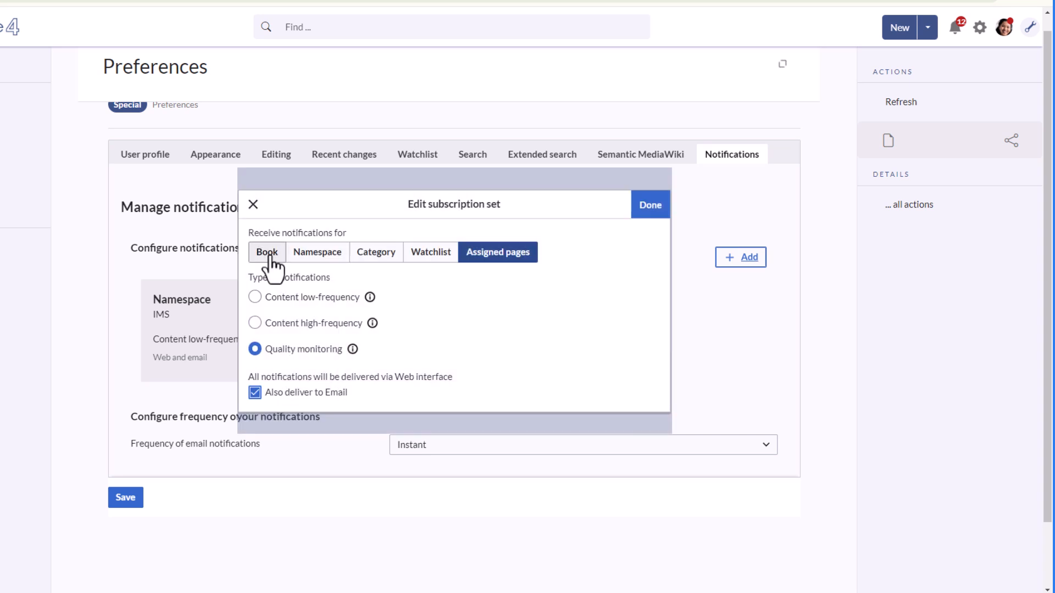
left_click(267, 233)
left_click(370, 316)
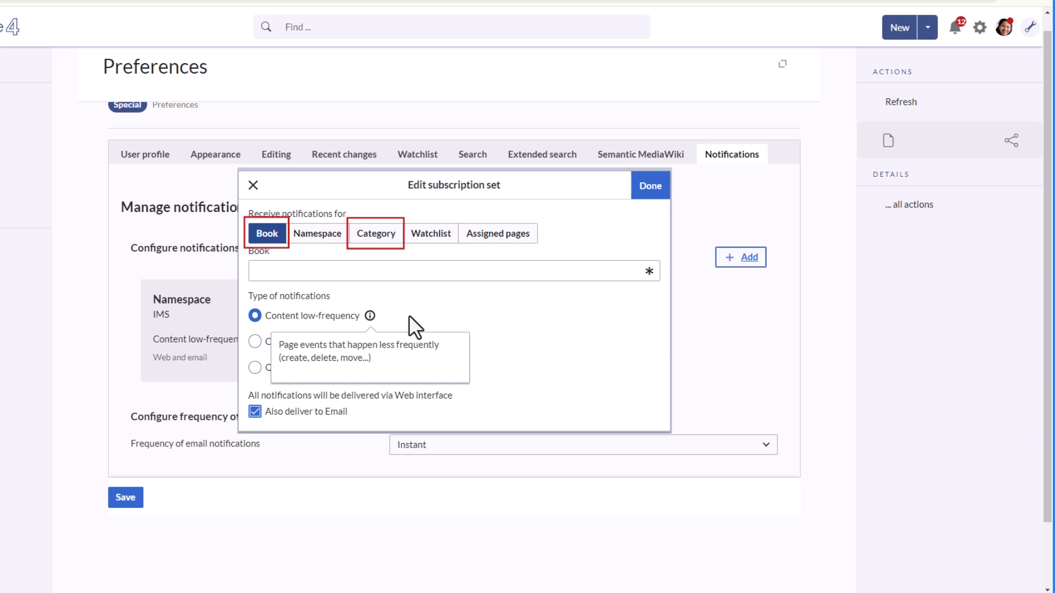
left_click(371, 317)
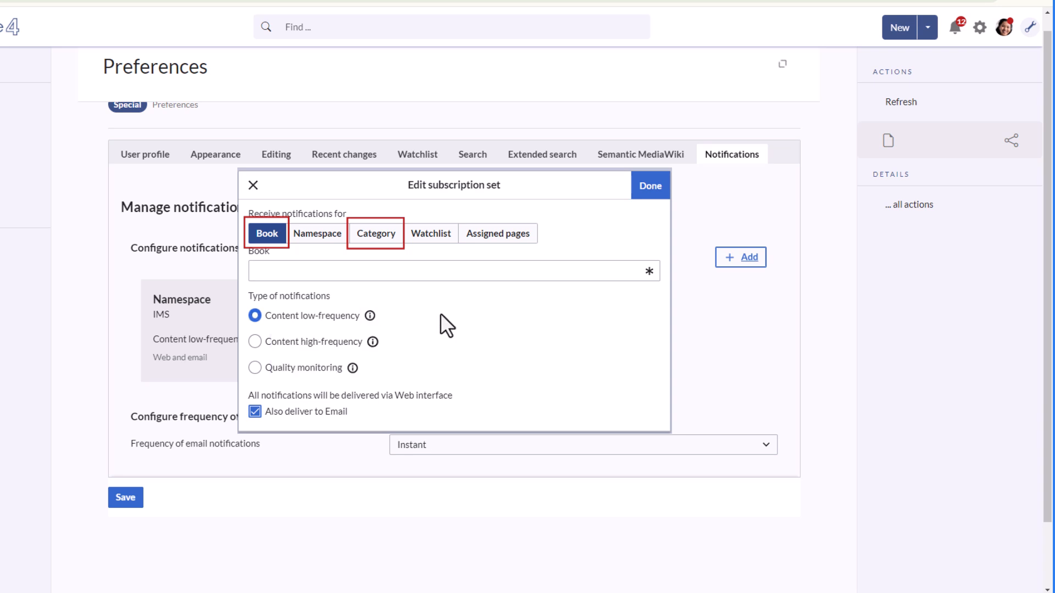
left_click(254, 342)
left_click(254, 367)
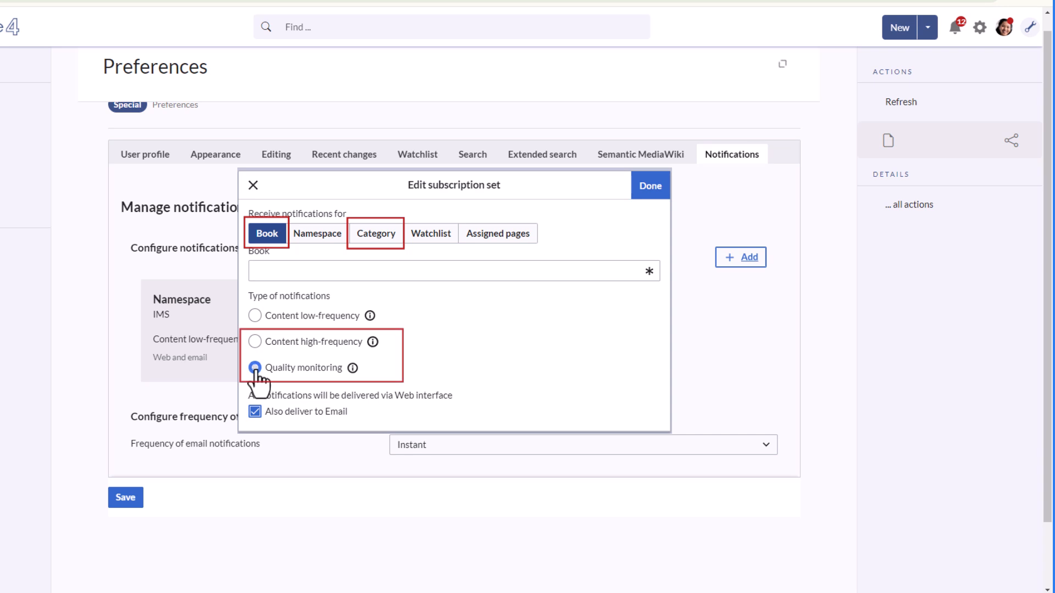
left_click(254, 341)
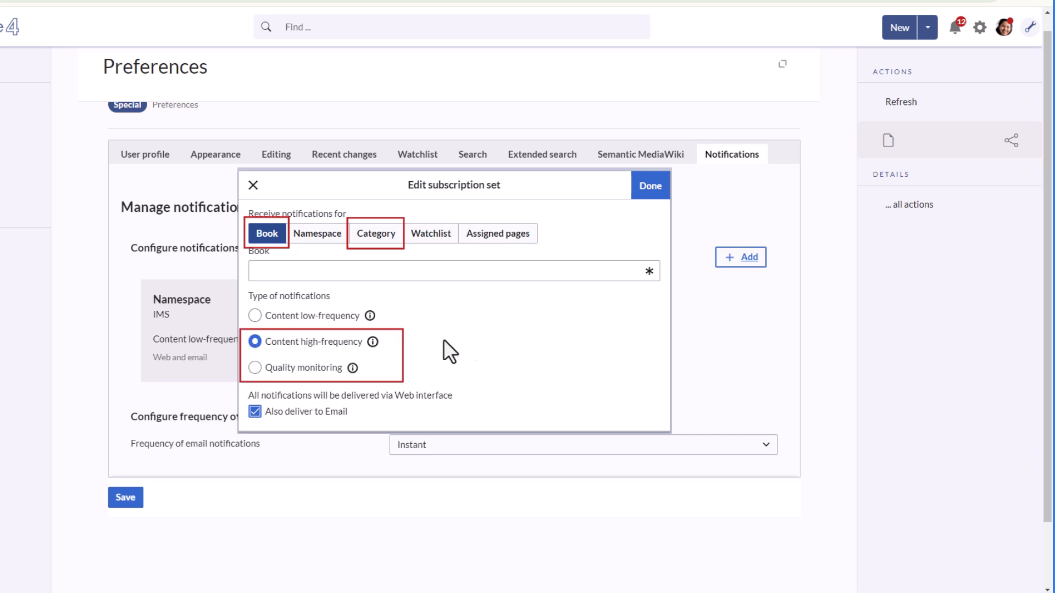
left_click(254, 192)
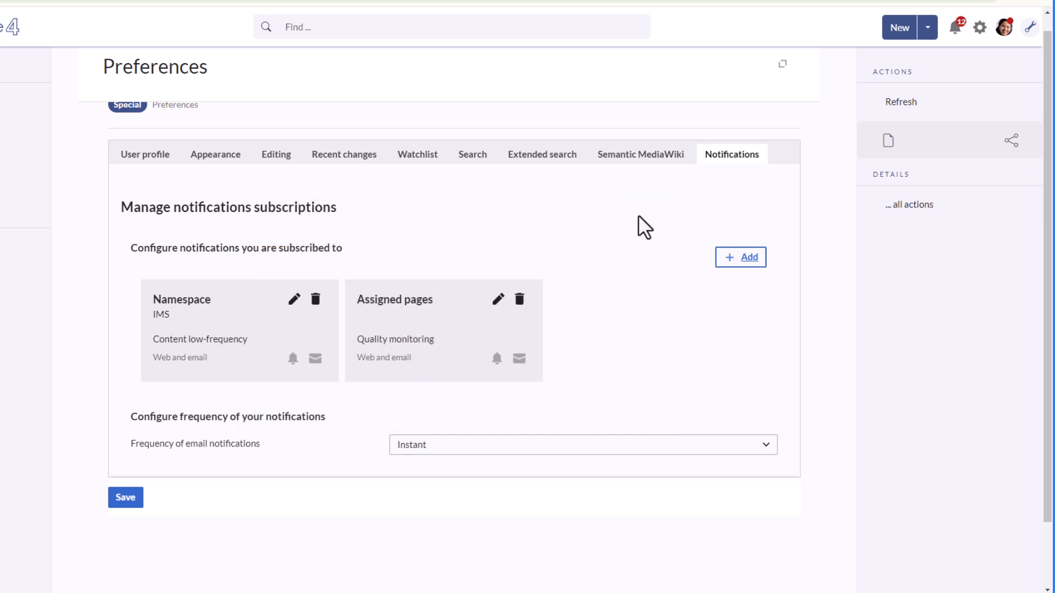
- Save the notification preferences with the new IMS namespace and assigned pages subscriptions
left_click(125, 500)
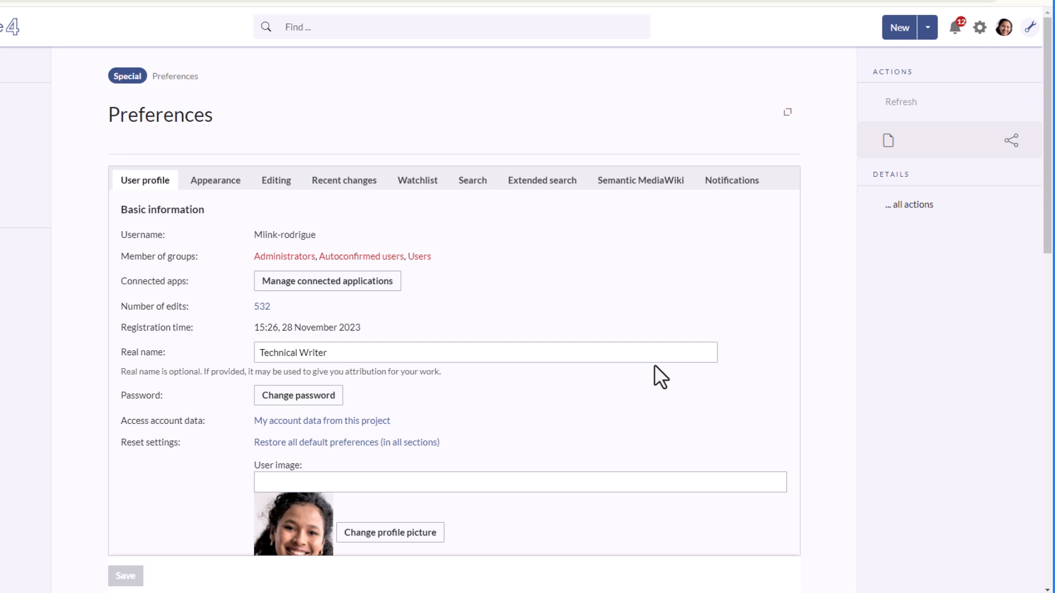
- From the notifications, open Travel reimbursements (Policy), Home office (Policy) and Page approval requests in separate browser tabs, and show all notifications in the notification center
left_click(954, 29)
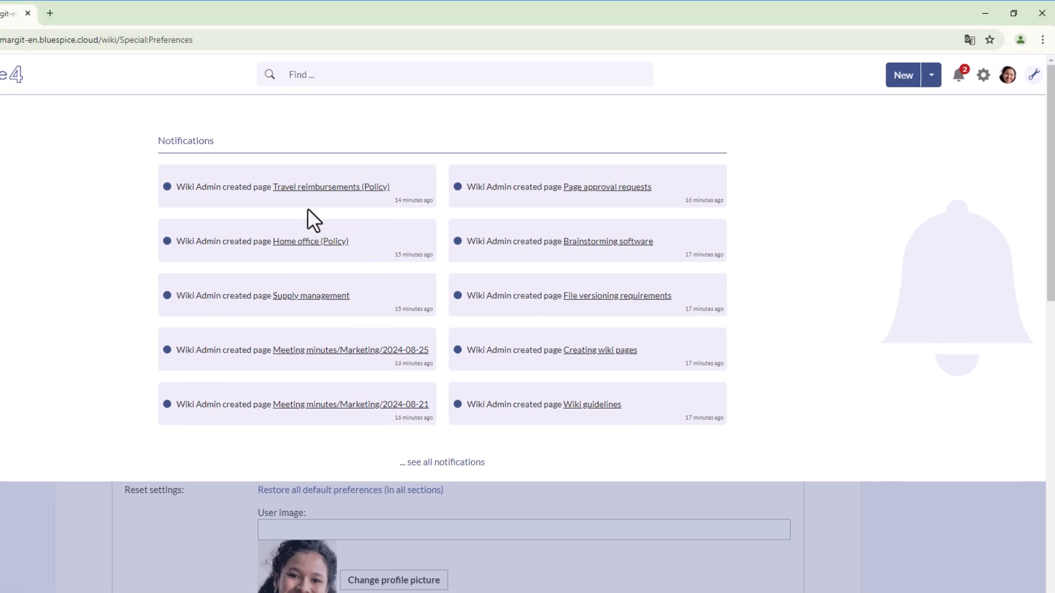
middle_click(307, 189)
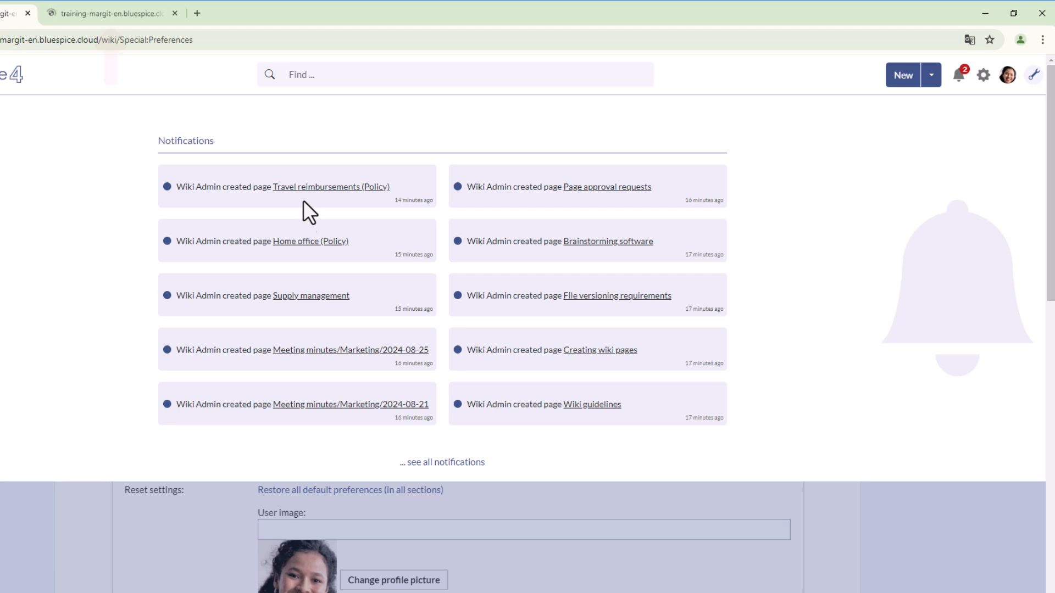
middle_click(295, 242)
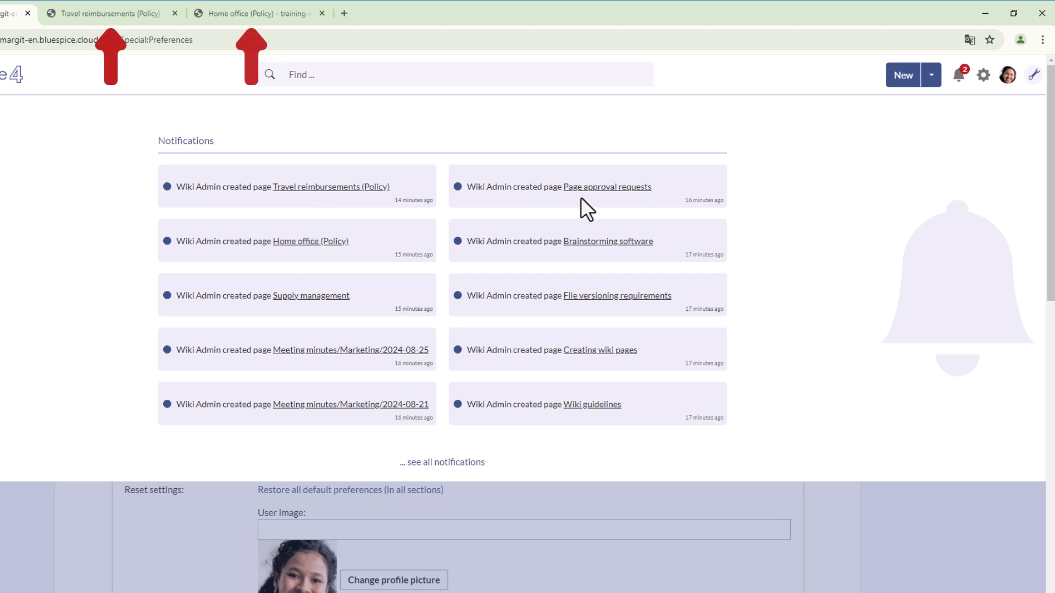
middle_click(617, 192)
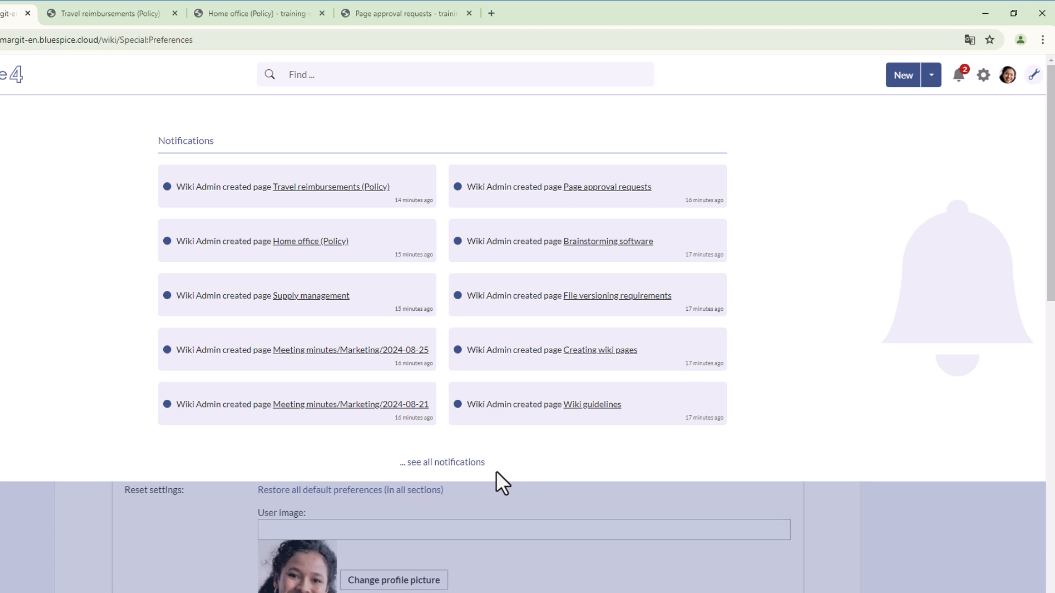
left_click(438, 465)
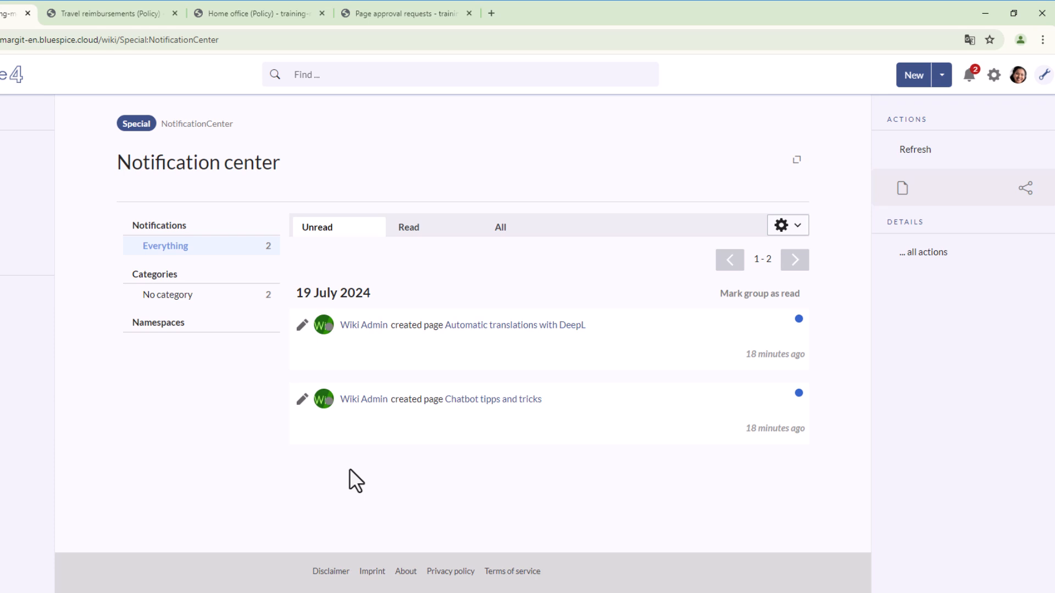
- Mark the Automatic translations with DeepL notification as read, and mark the remaining 19 July 2024 notification group as read
left_click(798, 320)
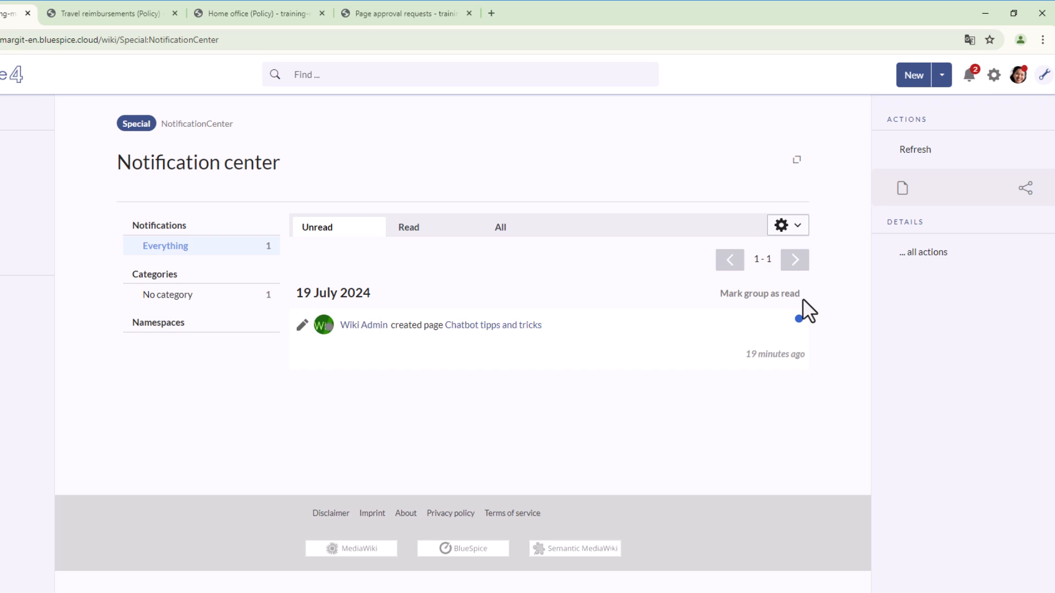
left_click(774, 297)
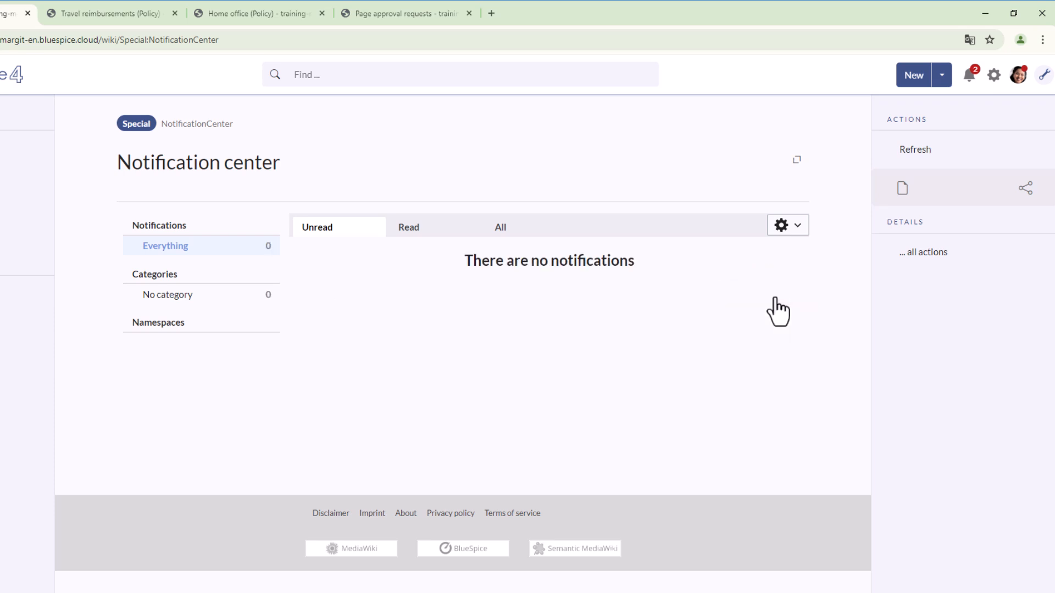
- Open the notification preferences from the notification center and examine the frequency options for email notifications, keeping Instant
left_click(796, 227)
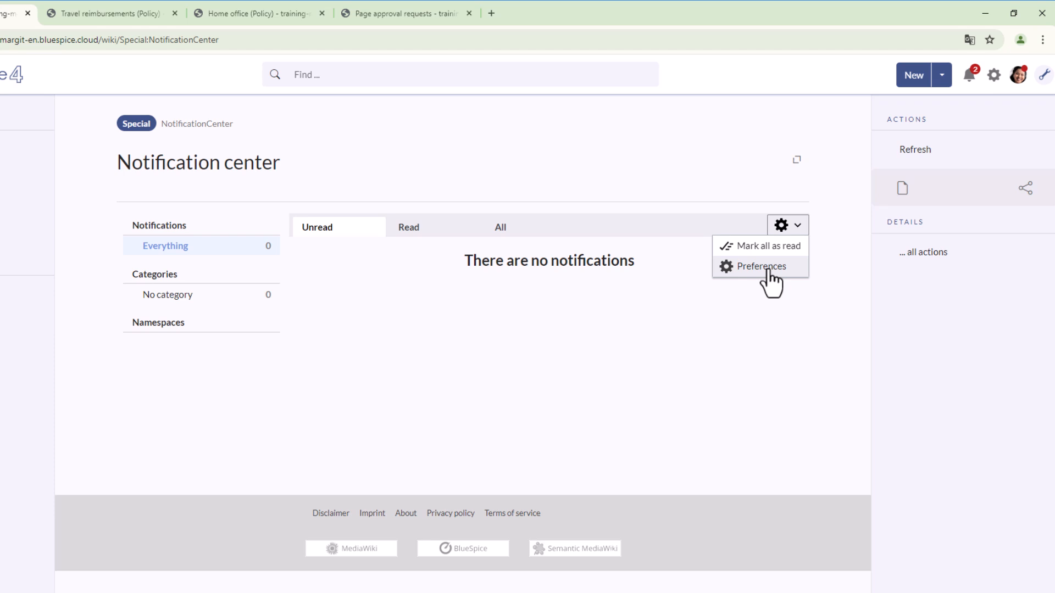
left_click(412, 236)
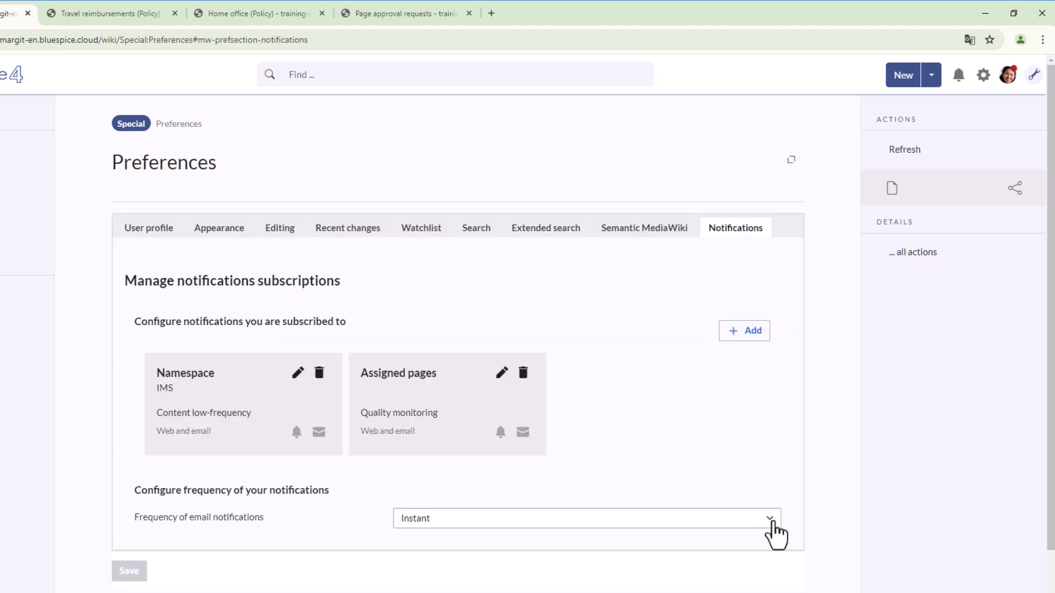
left_click(772, 523)
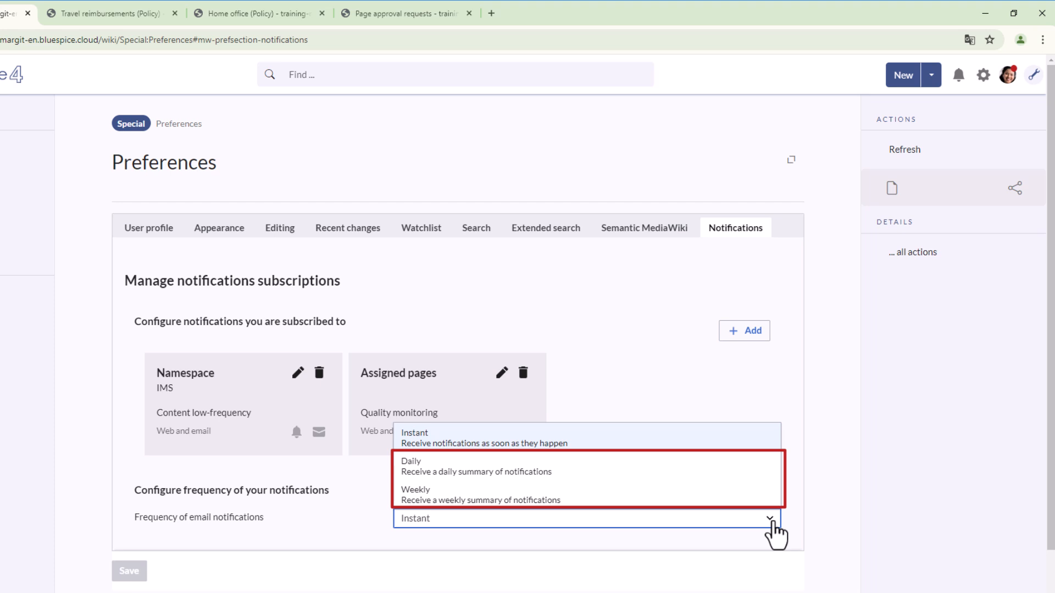
left_click(770, 522)
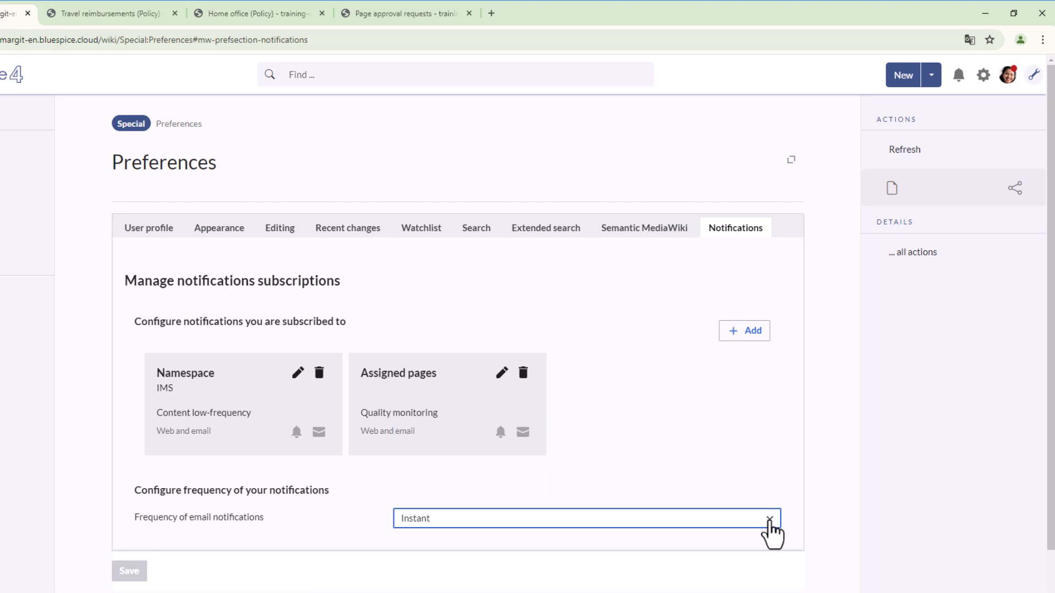